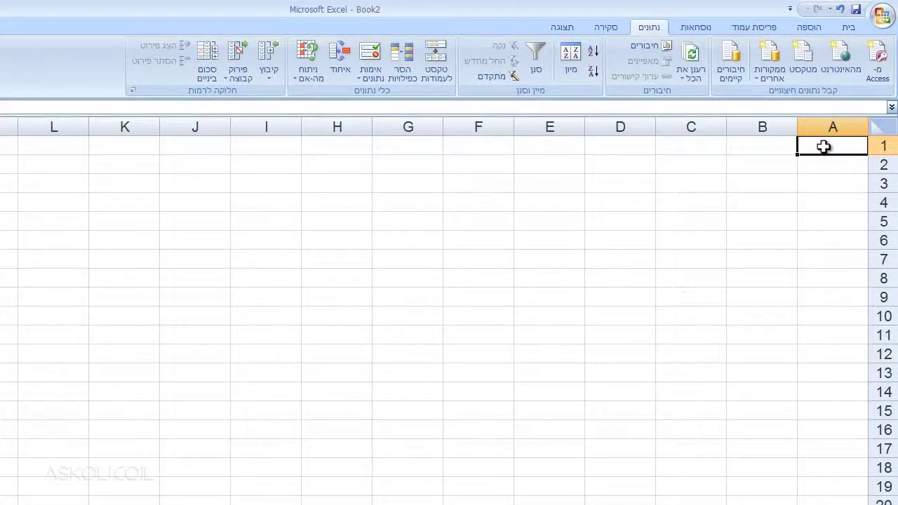
Select cells A1 through A10 by dragging down column A.
left_click_drag(823, 146, 830, 312)
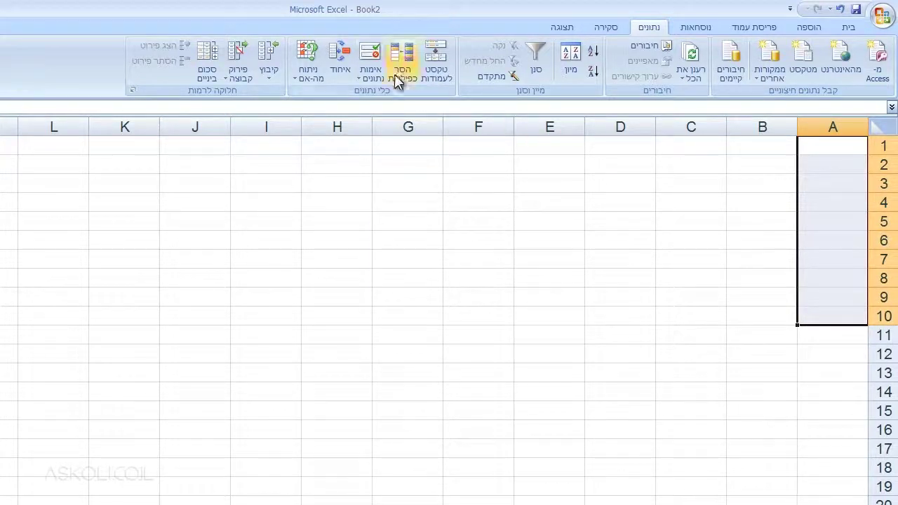
Add a Data Validation rule on A1:A10 allowing only decimals greater than or equal to 10.
left_click(372, 53)
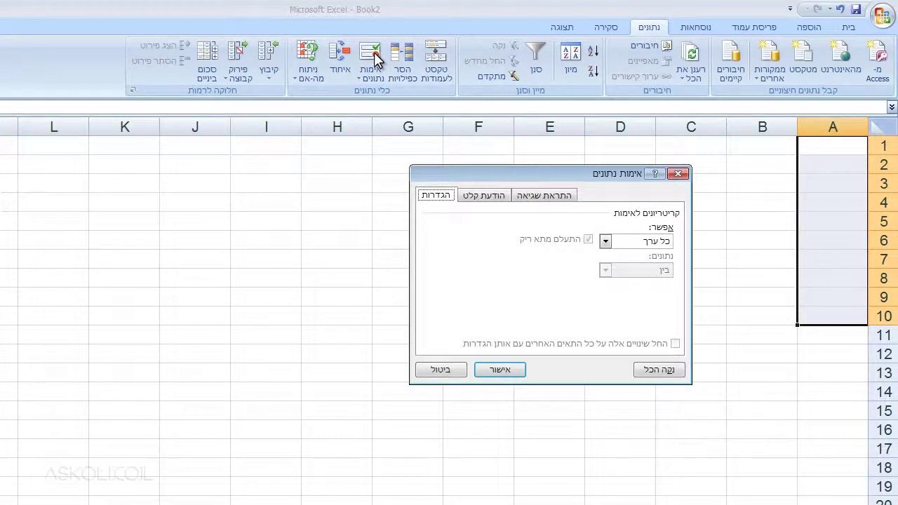
left_click(605, 242)
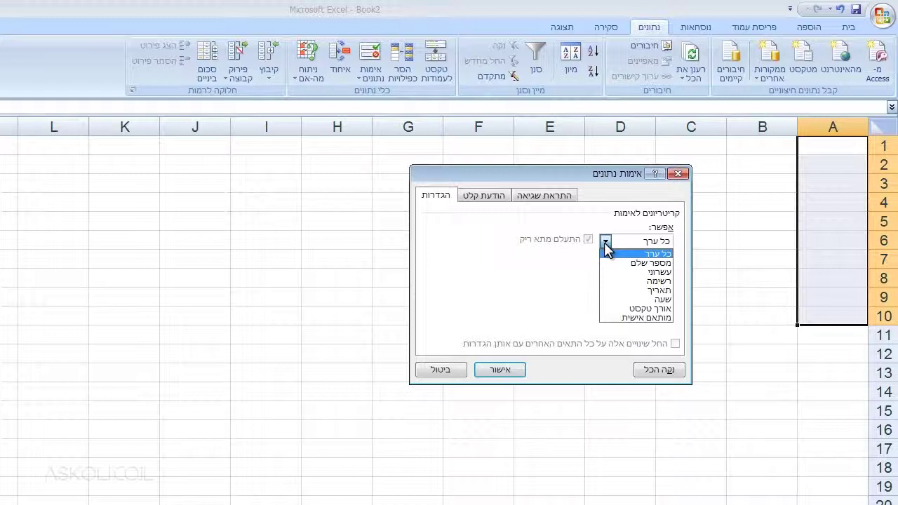
left_click(629, 272)
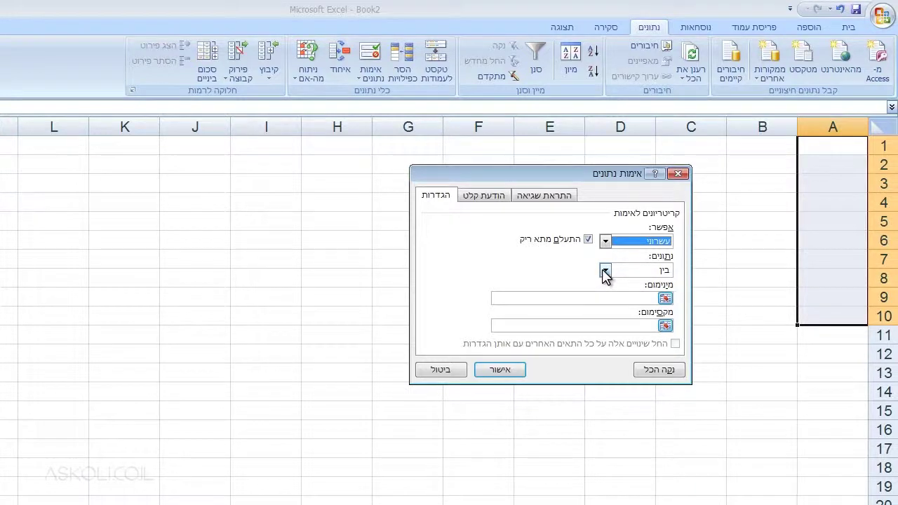
left_click(605, 271)
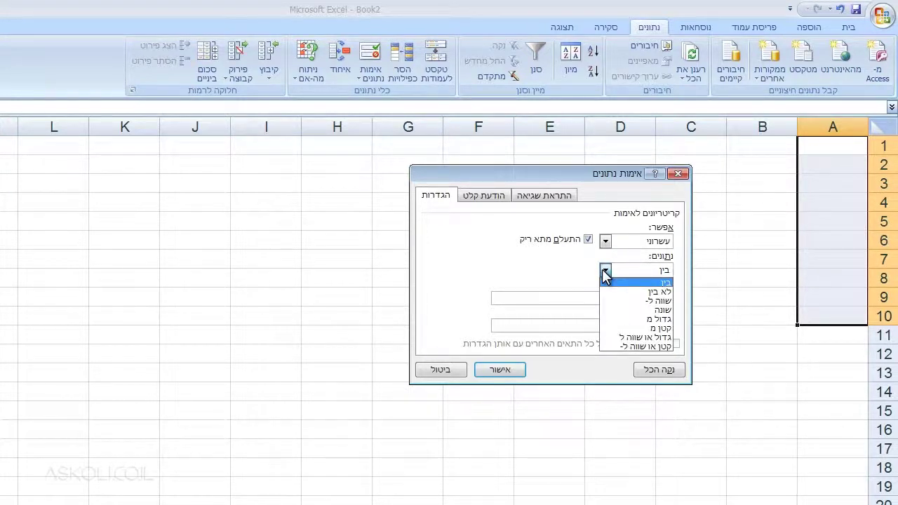
left_click(616, 338)
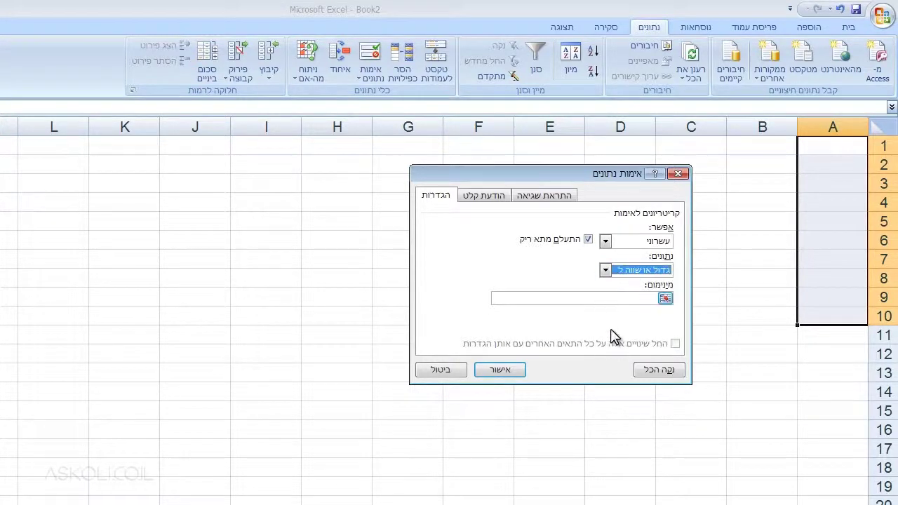
left_click(611, 298)
type("10")
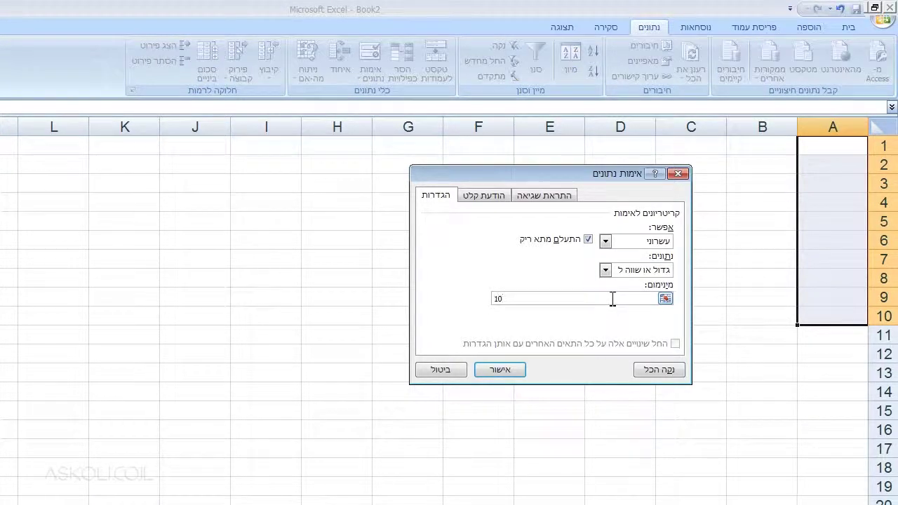
left_click(500, 370)
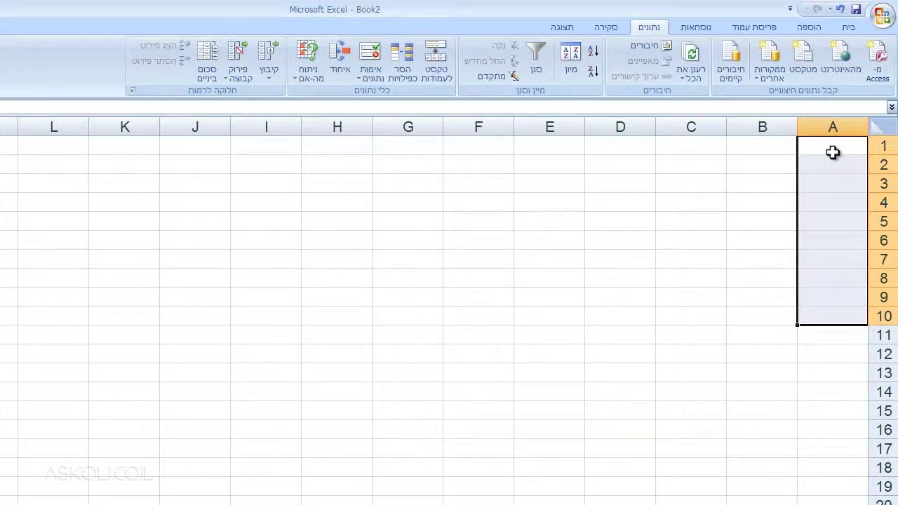
Try 9.5 in A1, retry after the rejection, and enter 10.7 instead.
left_click(833, 154)
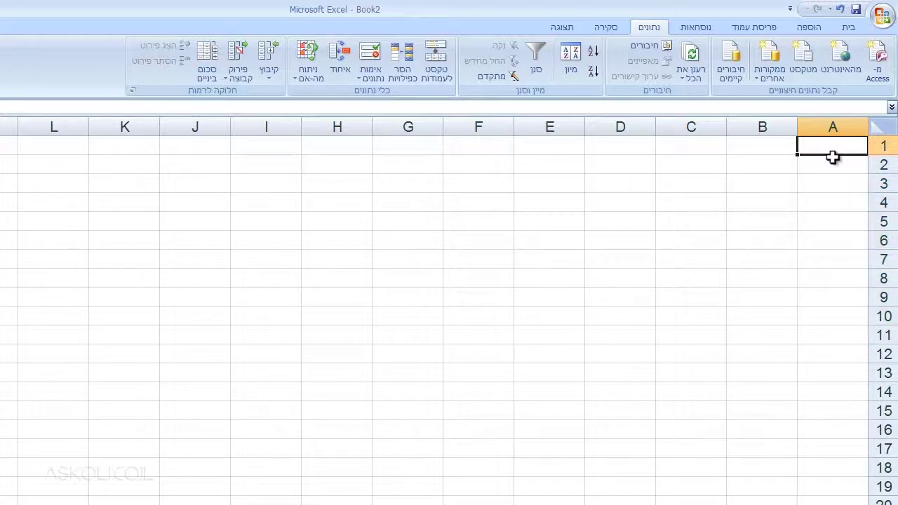
type("9.5")
key("Return")
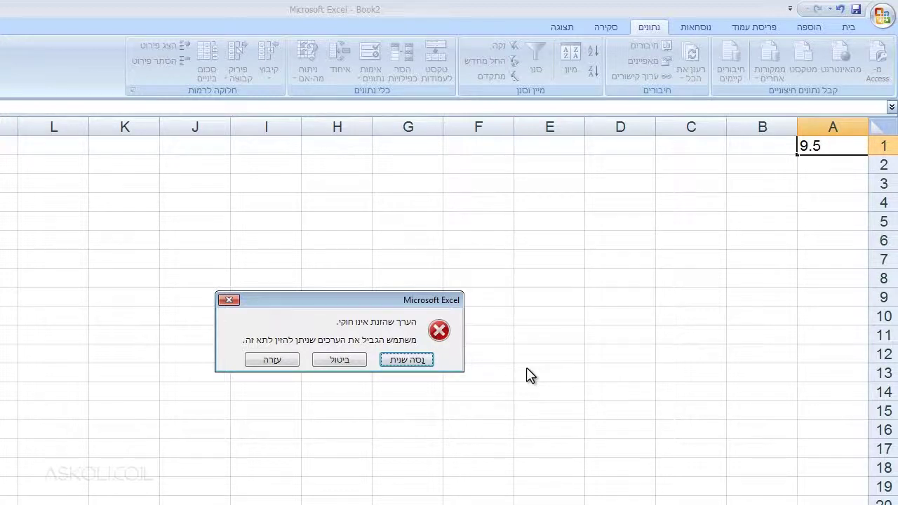
left_click(416, 357)
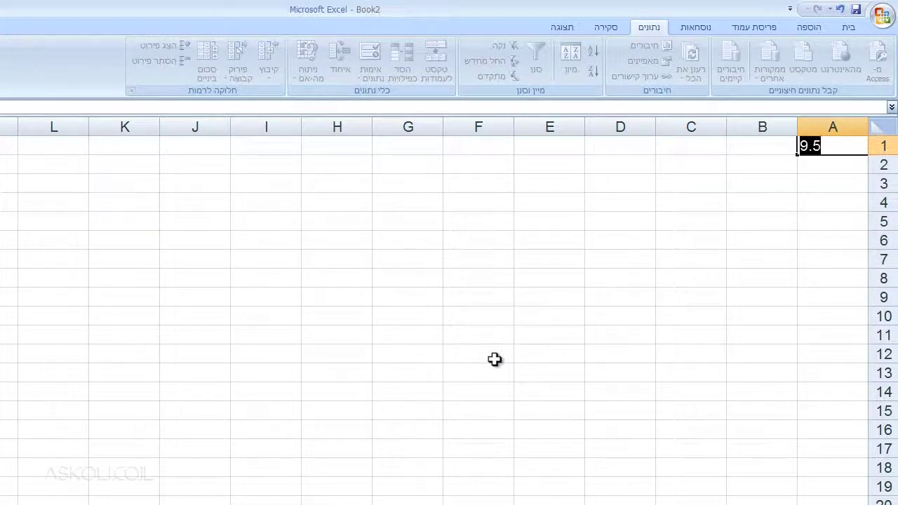
type("10.7")
key("Return")
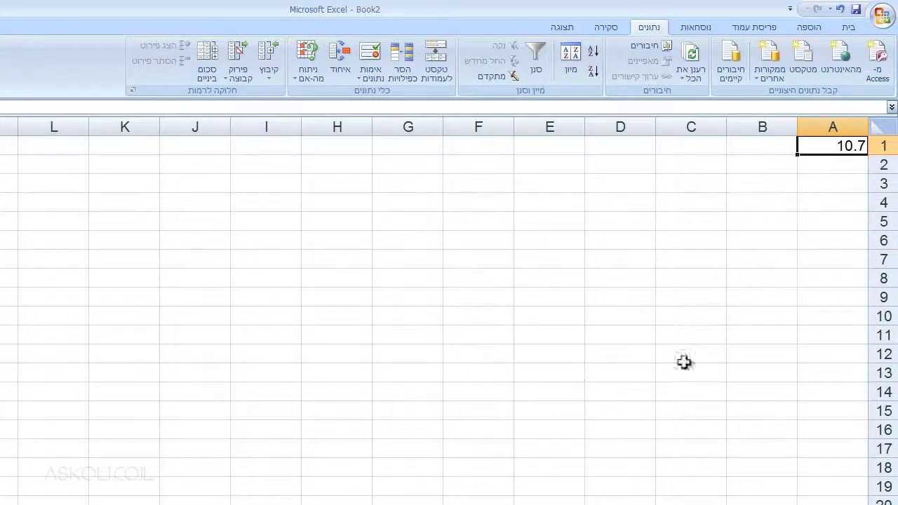
Enter 12.3 in A10 and 5 in A11.
left_click(843, 318)
type("12.3")
key("Return")
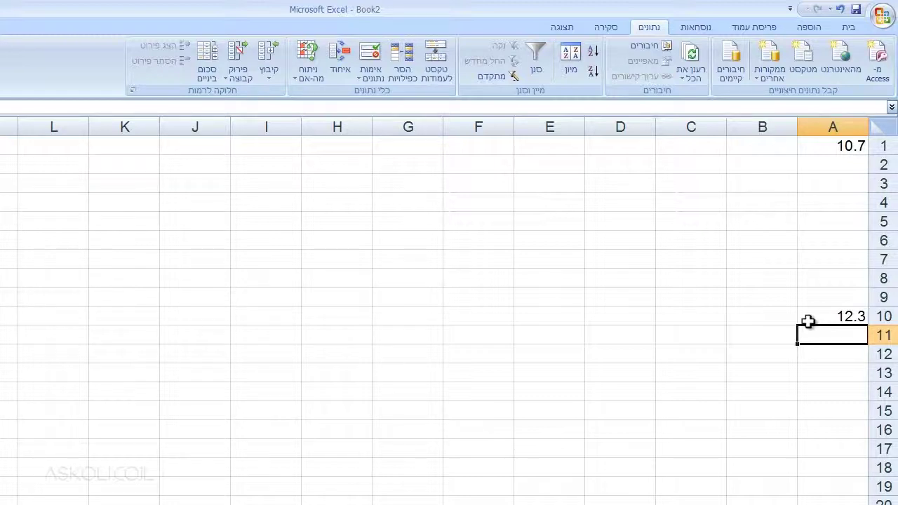
type("5")
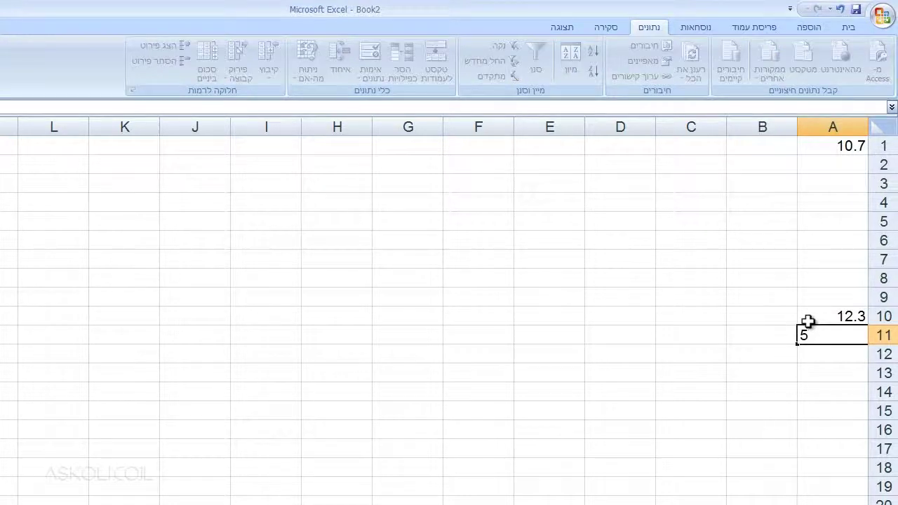
key("Return")
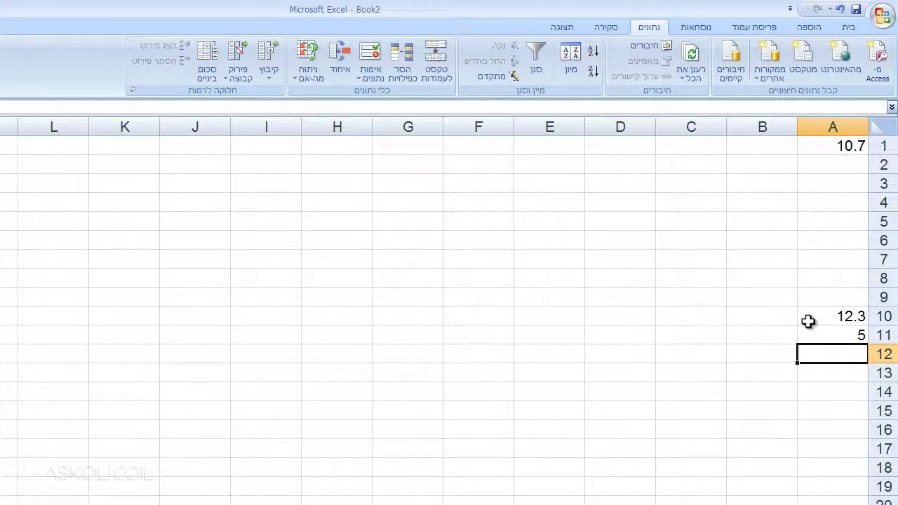
Enter 13 in A5, then cancel the rejected text שלום in A6.
left_click(838, 221)
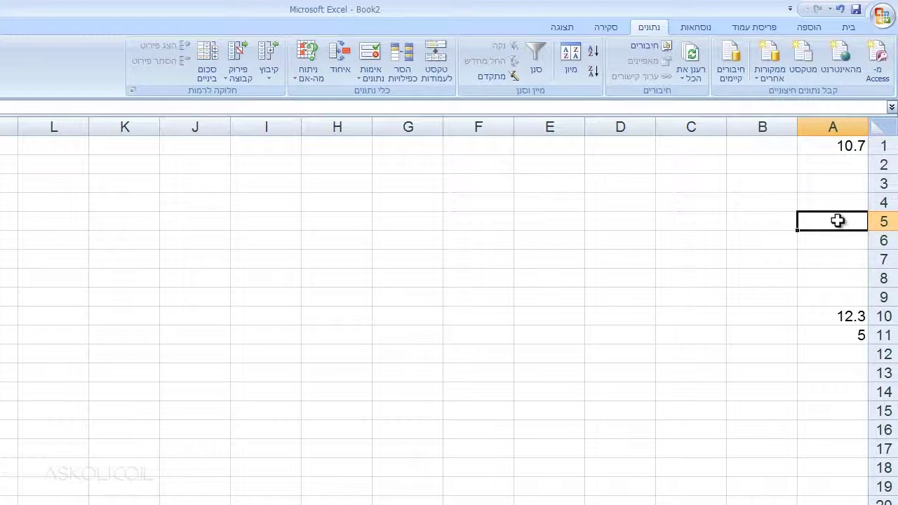
type("13")
key("Return")
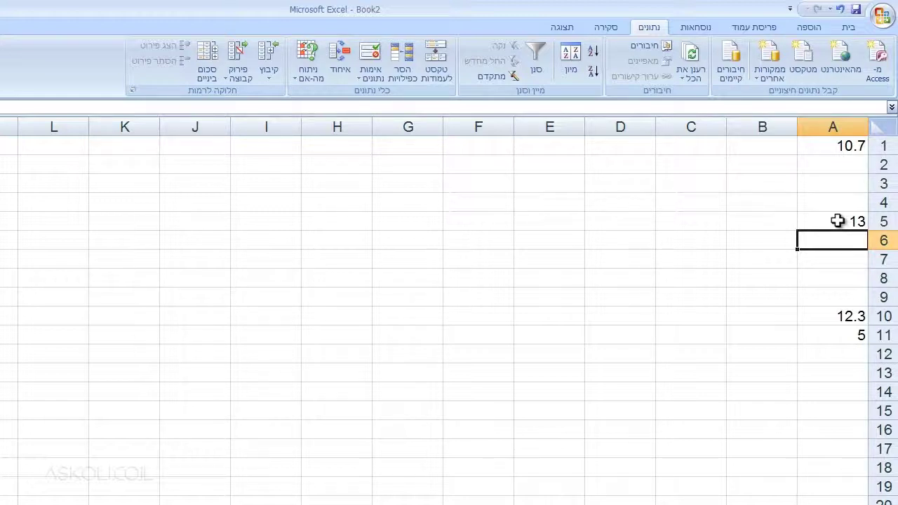
type("שלום")
key("Return")
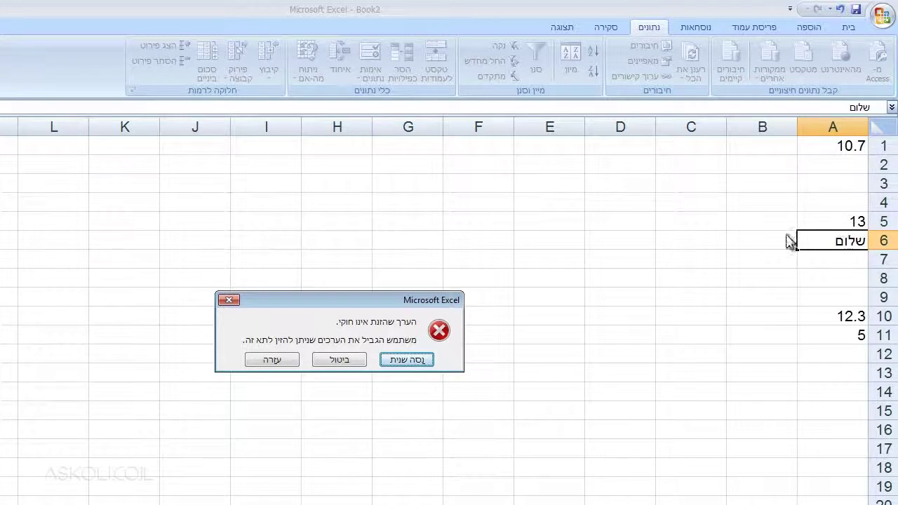
left_click(350, 360)
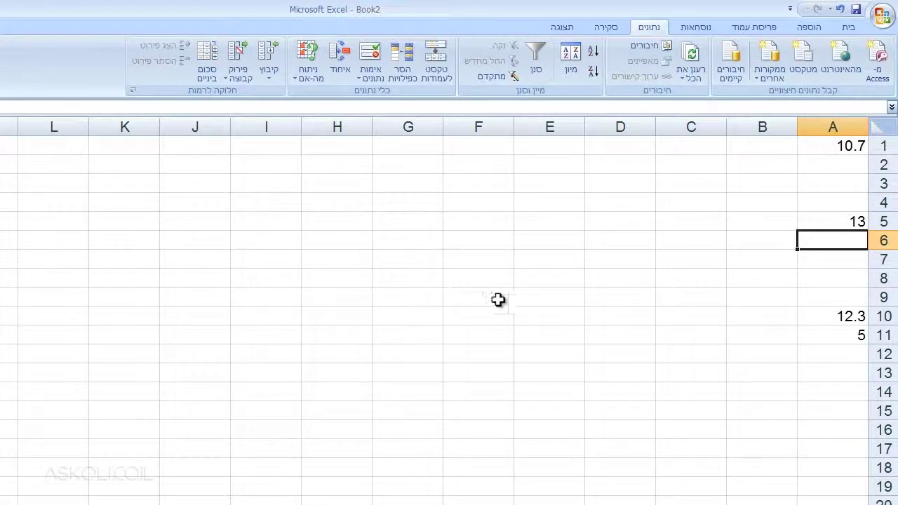
left_click(694, 152)
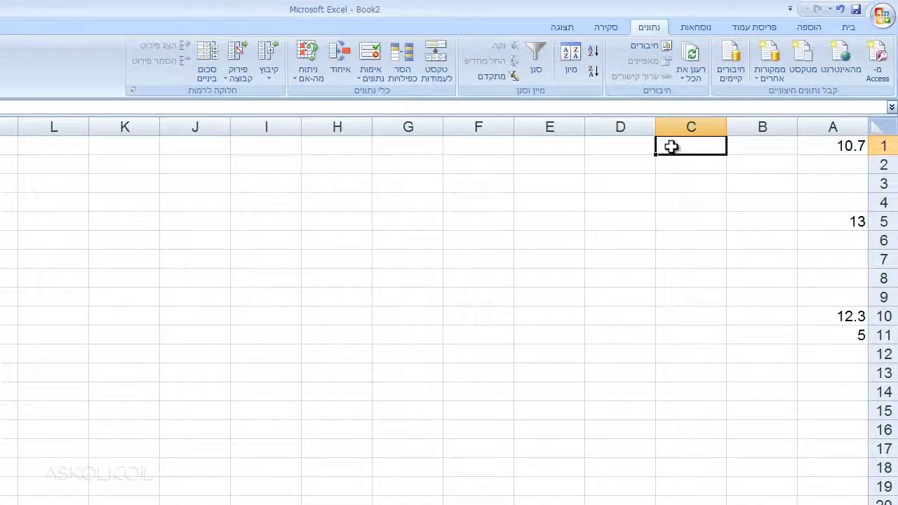
Set C1's validation to Text length equal to 4.
left_click(371, 53)
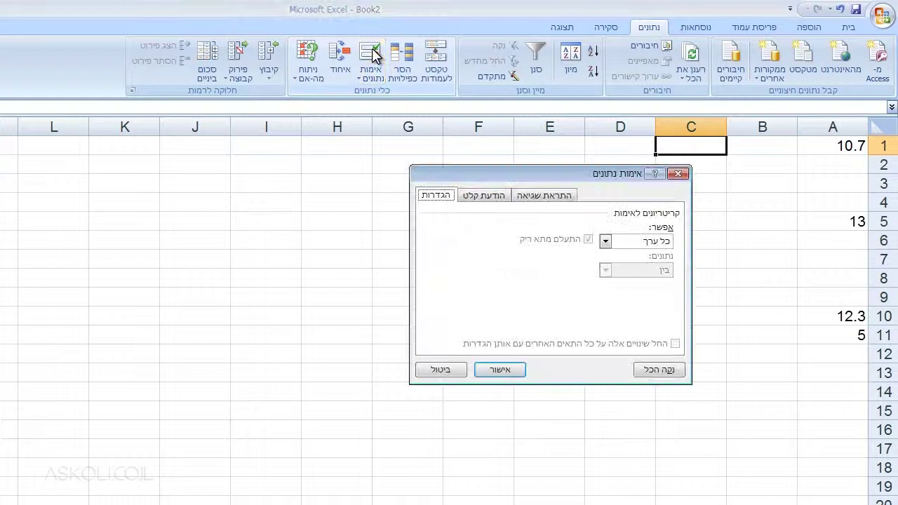
left_click(606, 242)
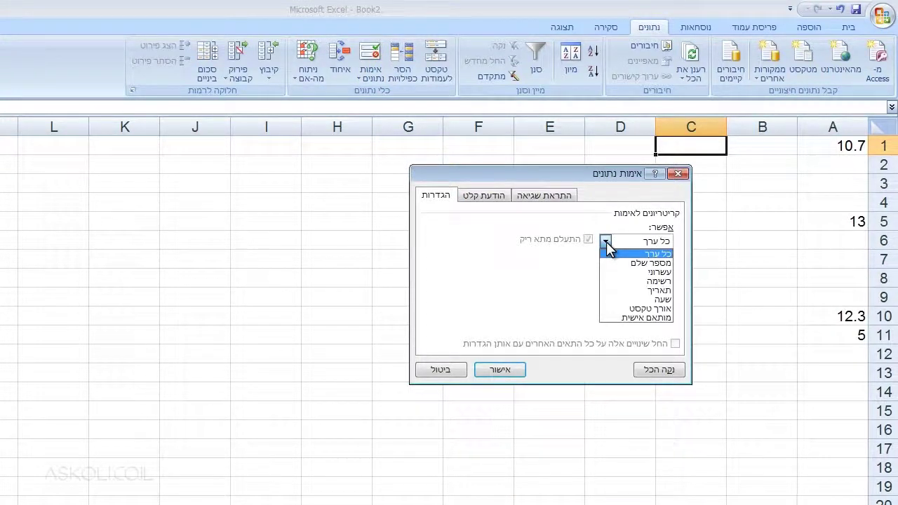
left_click(628, 309)
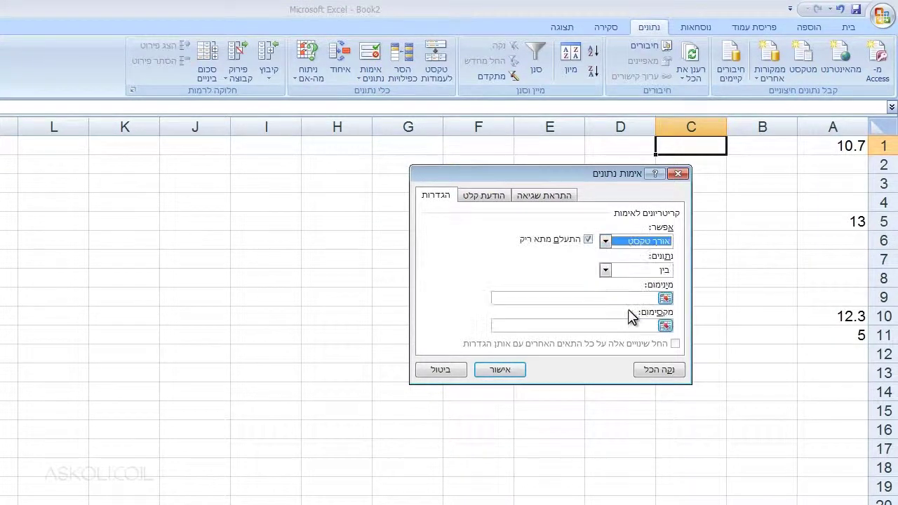
left_click(606, 270)
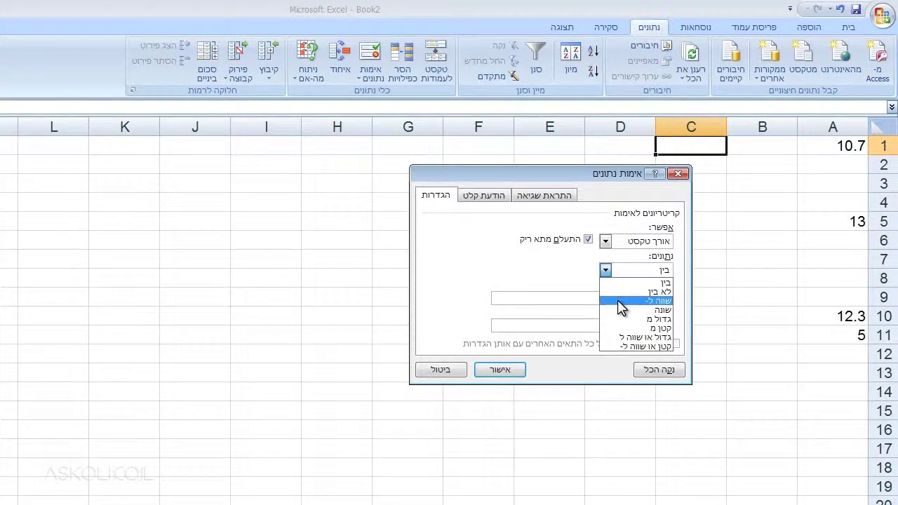
left_click(618, 300)
left_click(620, 300)
type("4")
left_click(506, 371)
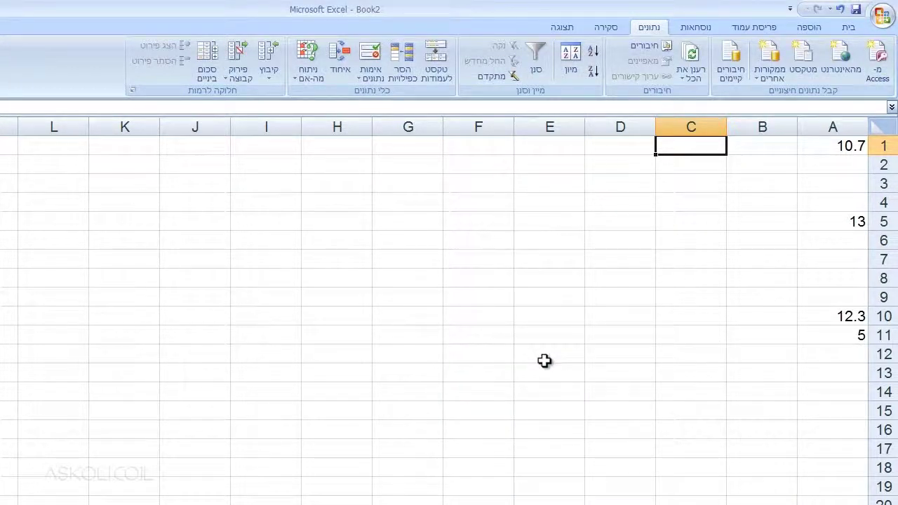
Enter 5214 in C1, then try 654 and cancel the rejection.
type("5214")
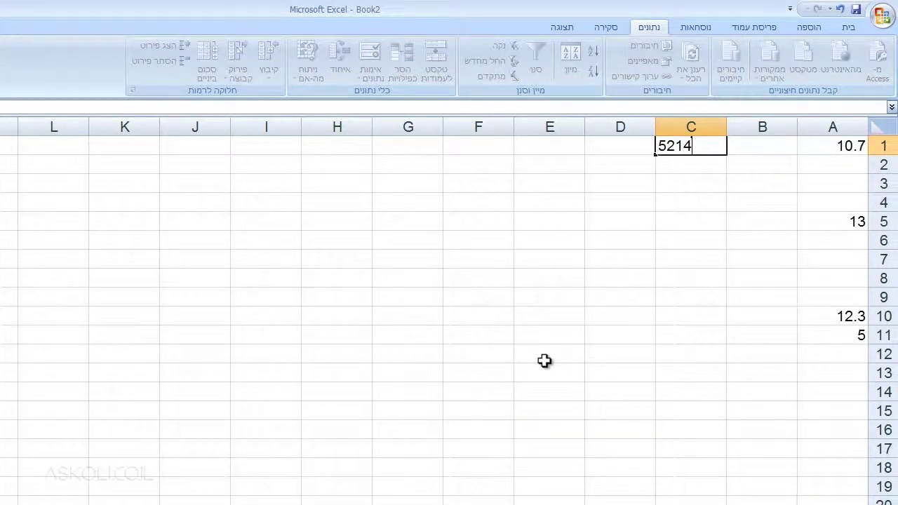
key("Return")
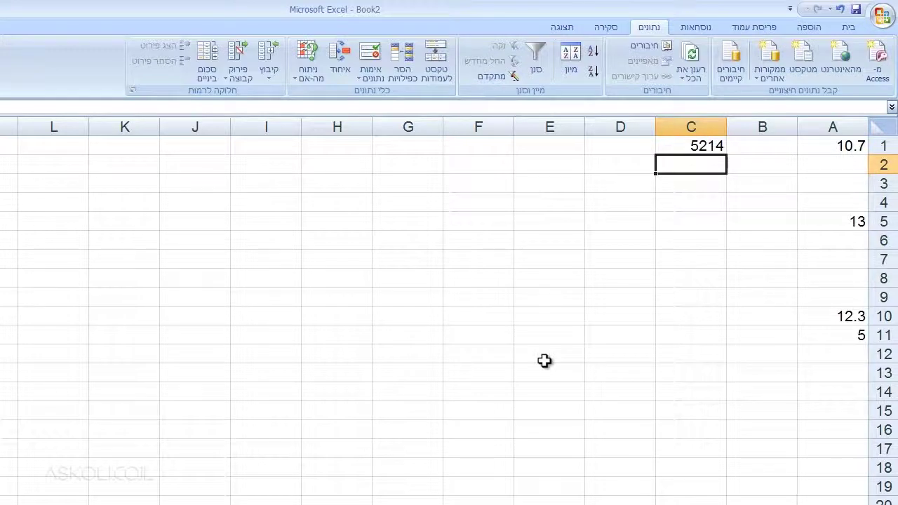
key("Up")
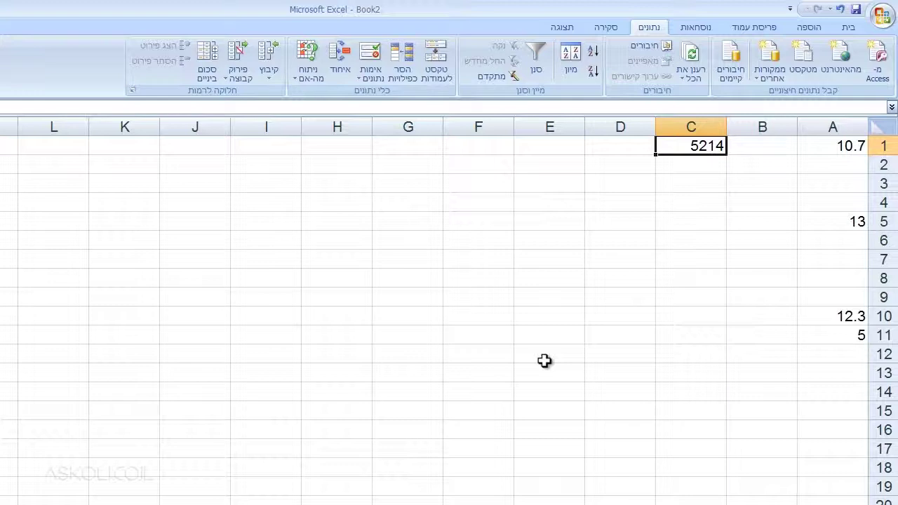
type("654")
key("Return")
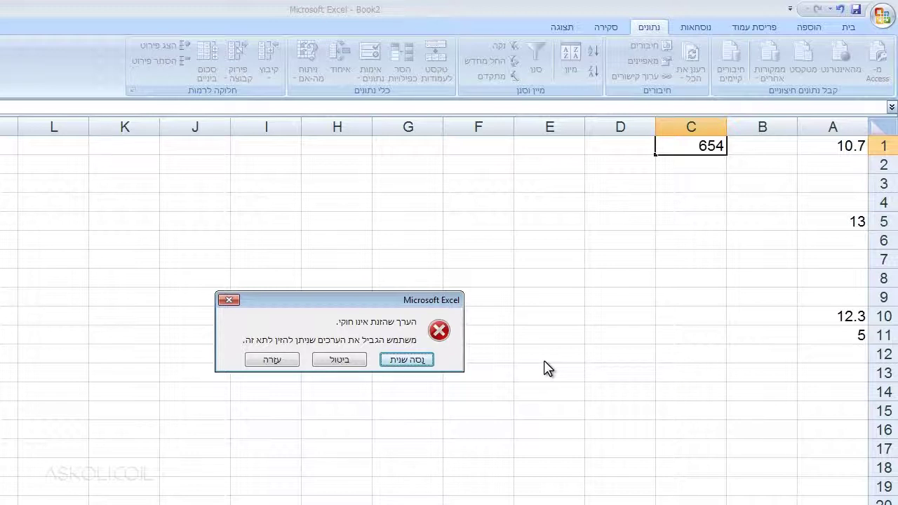
left_click(343, 357)
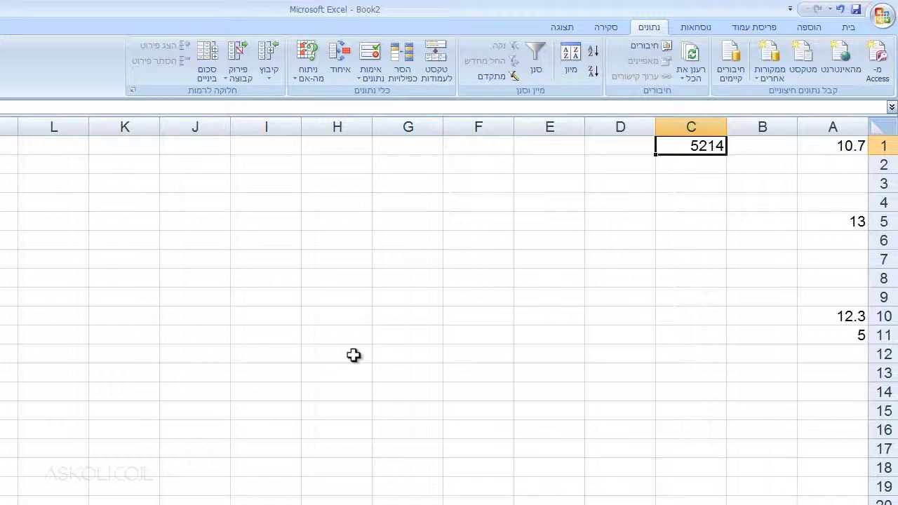
left_click(477, 147)
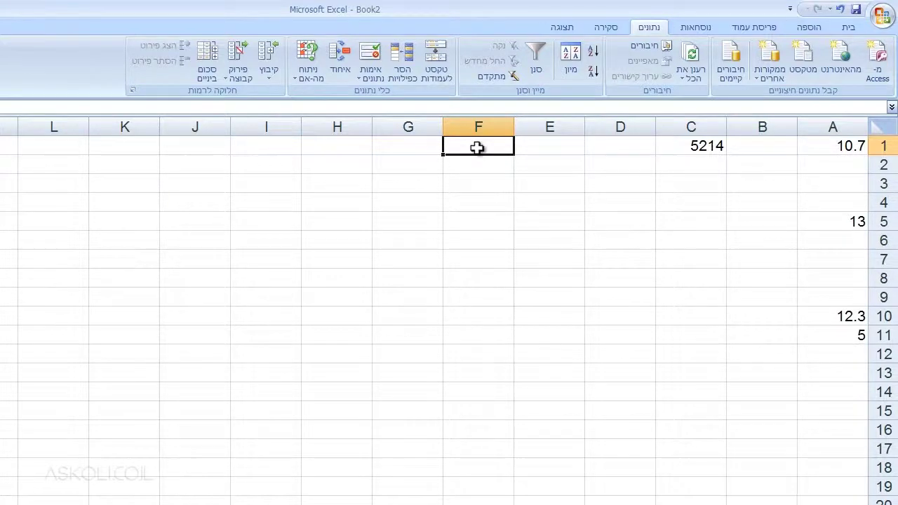
Type four first names down cells F1 to F4, one per row.
type("יעל")
key("Return")
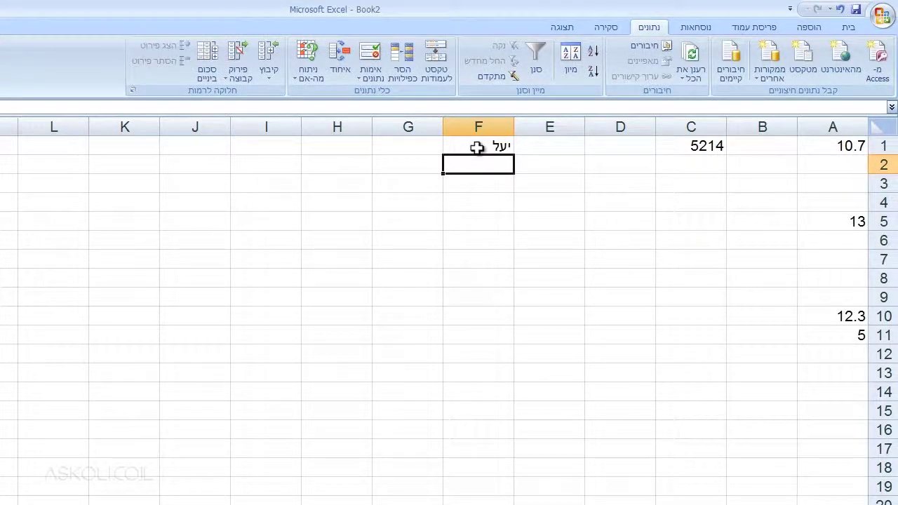
type("מאי")
key("Return")
type("עמית")
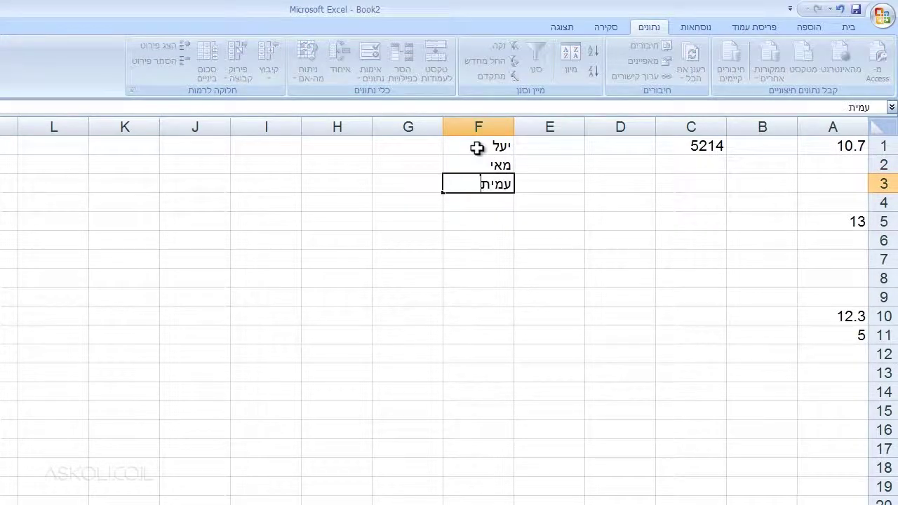
key("Return")
type("רועי")
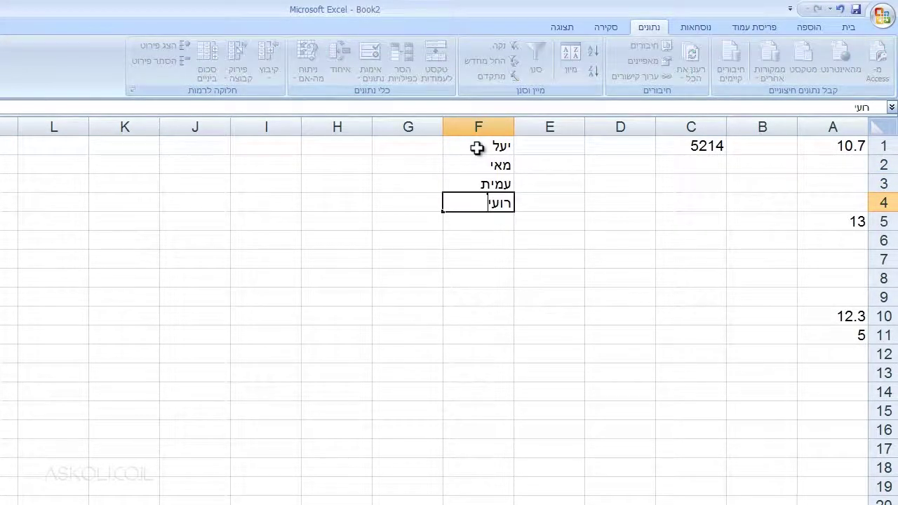
left_click(351, 143)
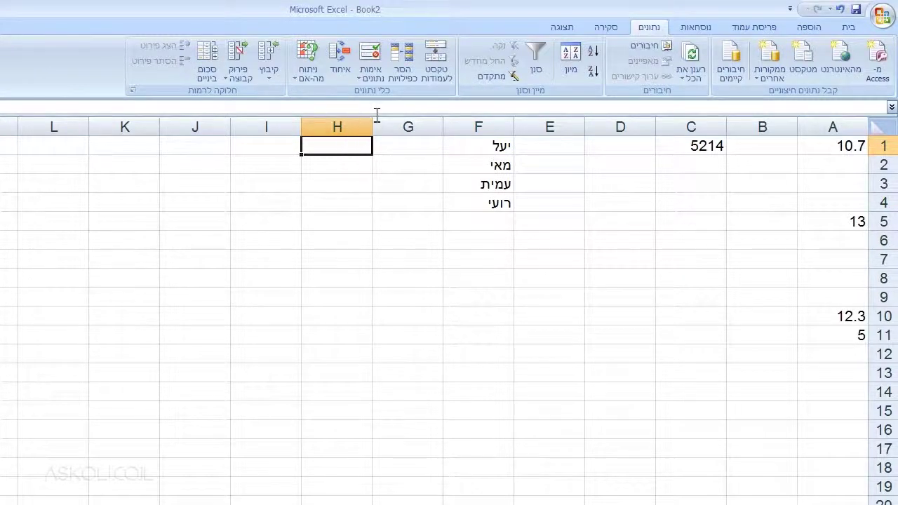
Give H1 a List validation rule with source range F1:F4.
left_click(370, 57)
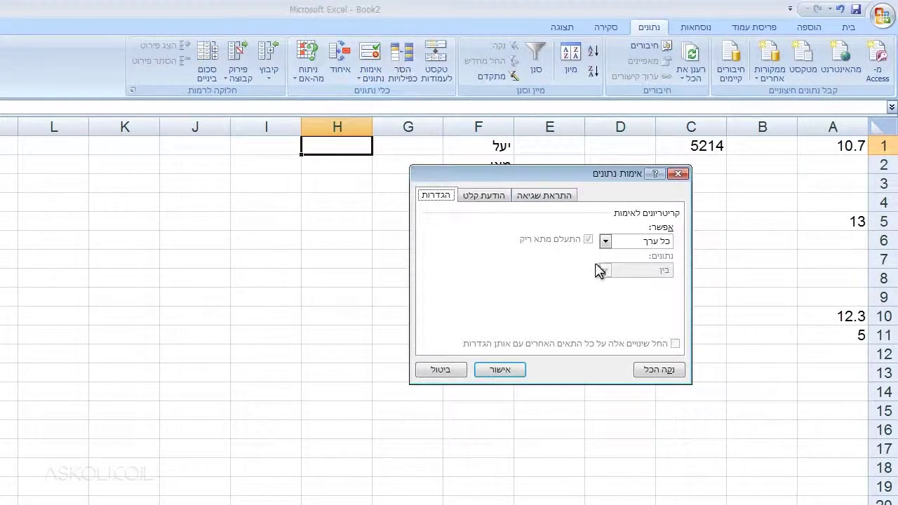
left_click(606, 241)
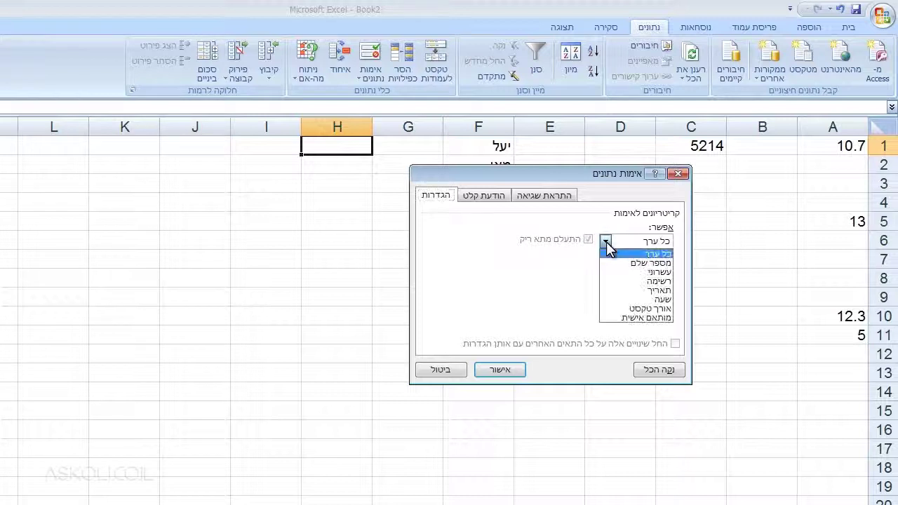
left_click(628, 280)
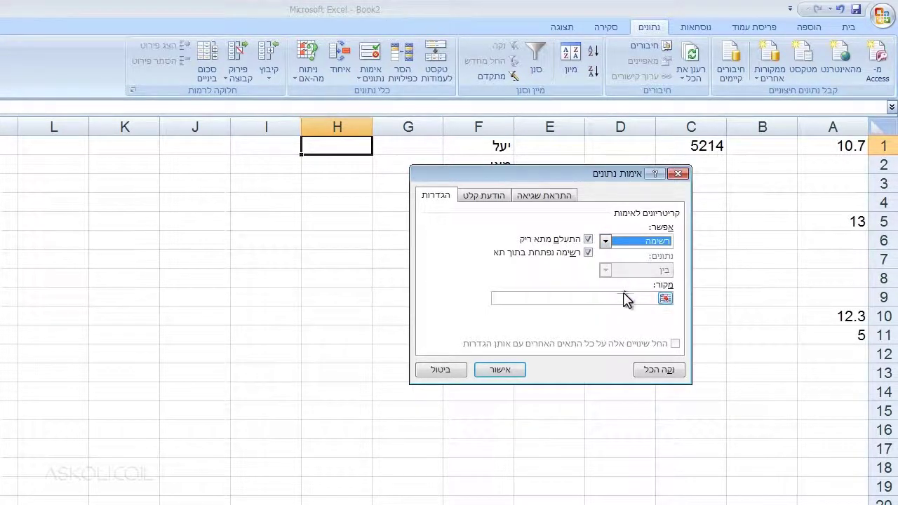
left_click(624, 298)
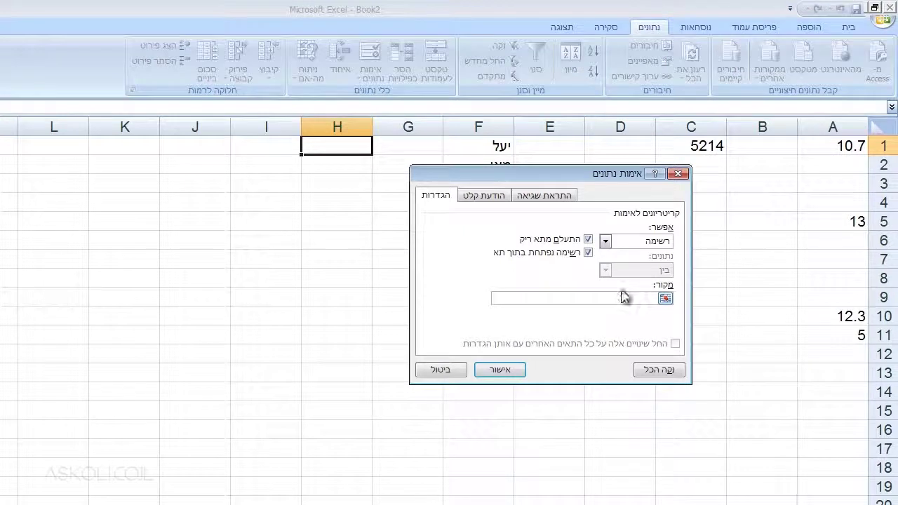
left_click_drag(608, 178, 569, 232)
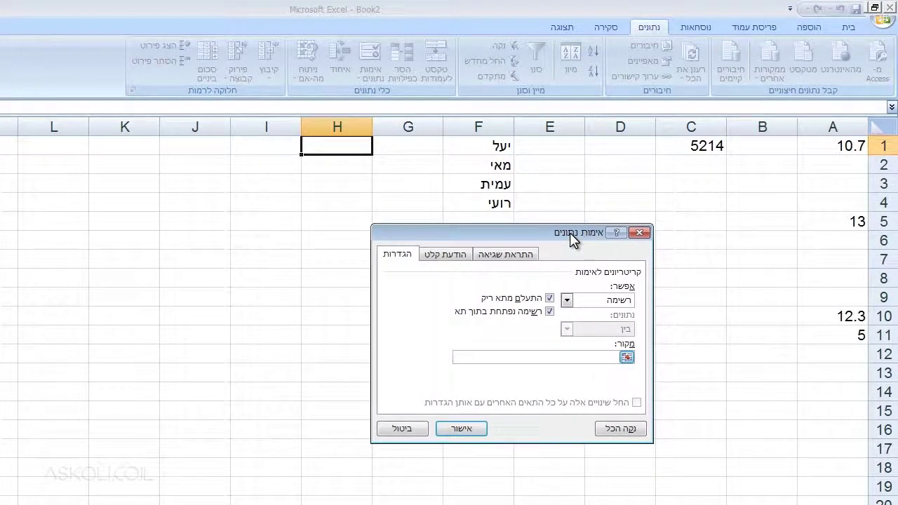
left_click_drag(498, 148, 493, 206)
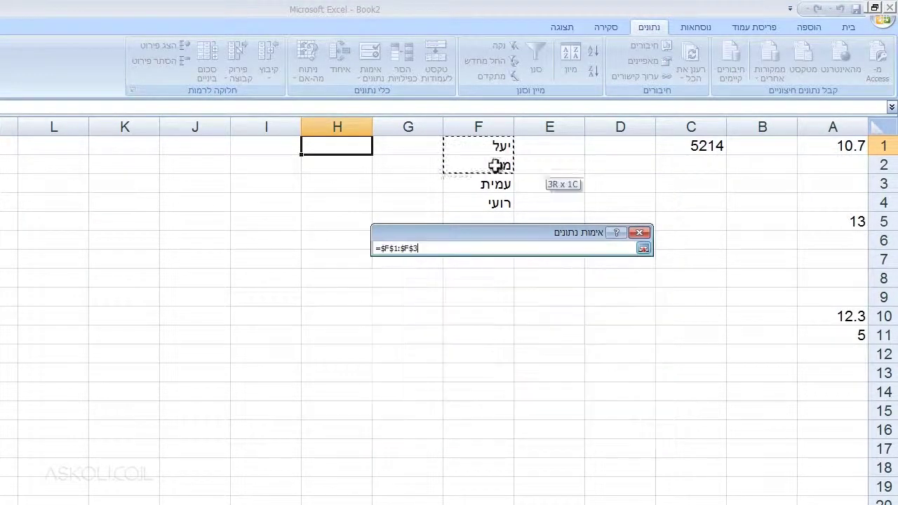
left_click(469, 430)
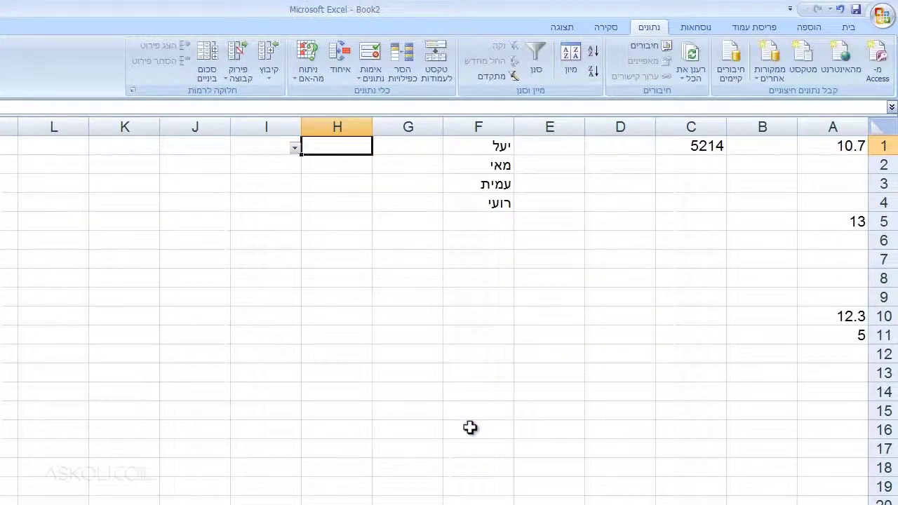
Pick a name for H1 from its dropdown, then reopen the list to choose another.
left_click(296, 149)
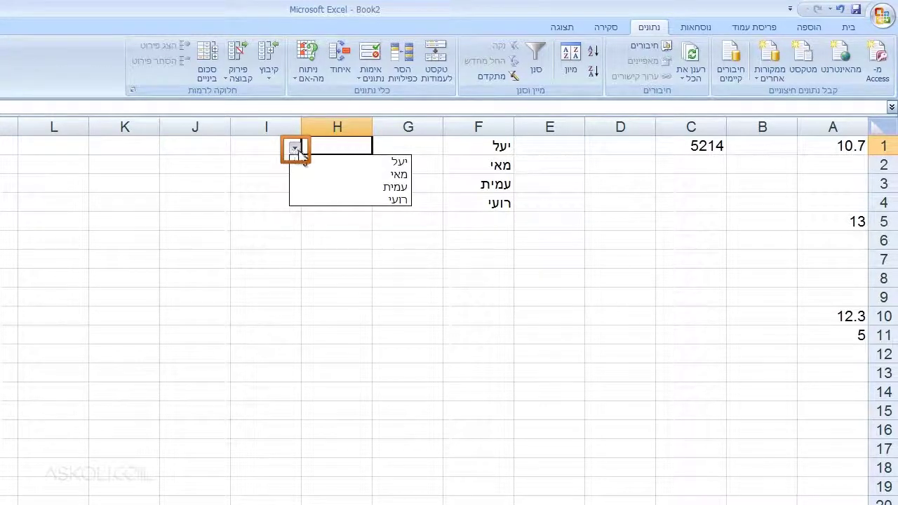
left_click(334, 174)
left_click(295, 149)
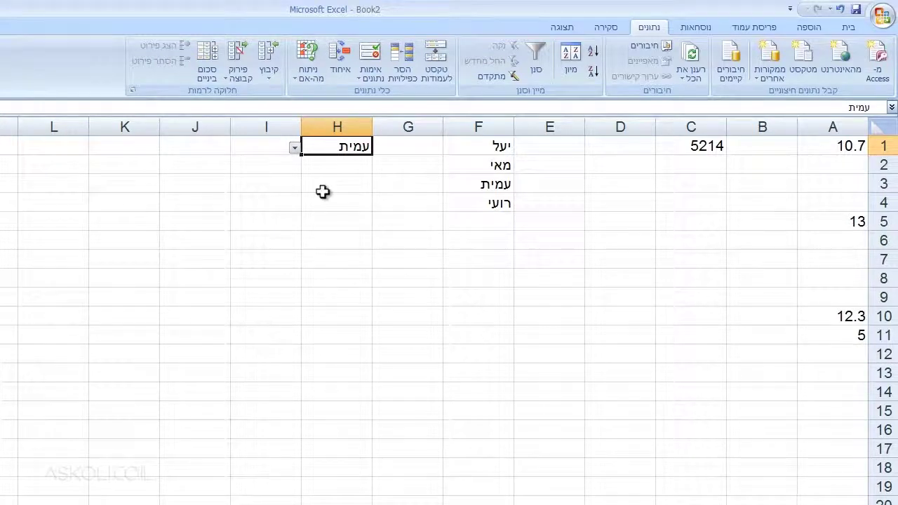